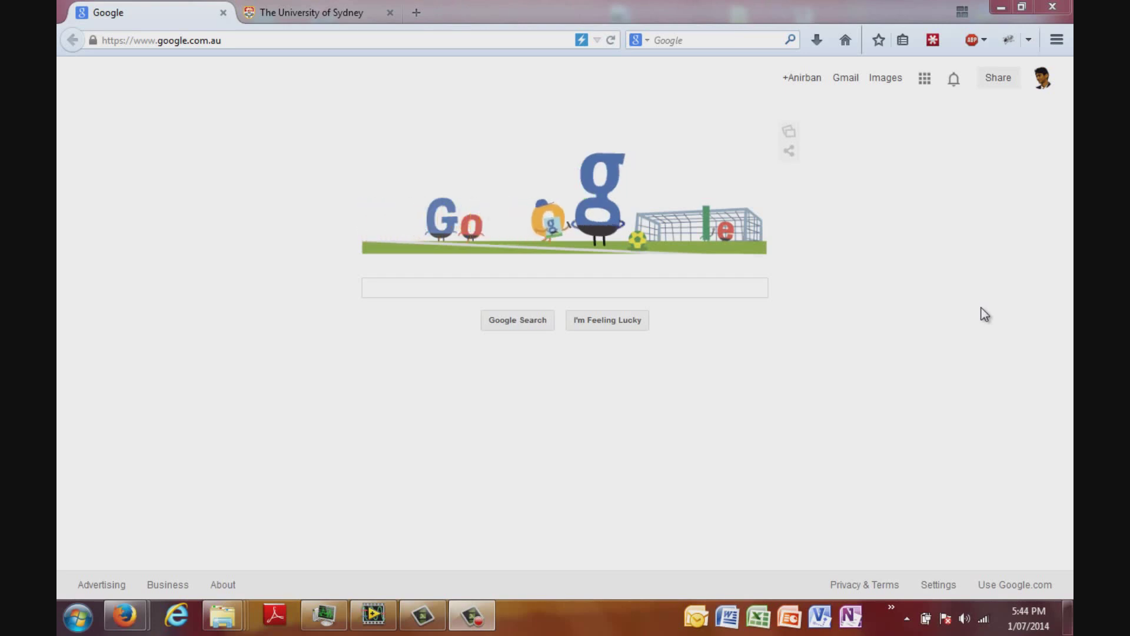
# Step: Load the myRIO's web configuration page at 172.22.11.2 in the browser
pyautogui.click(389, 38)
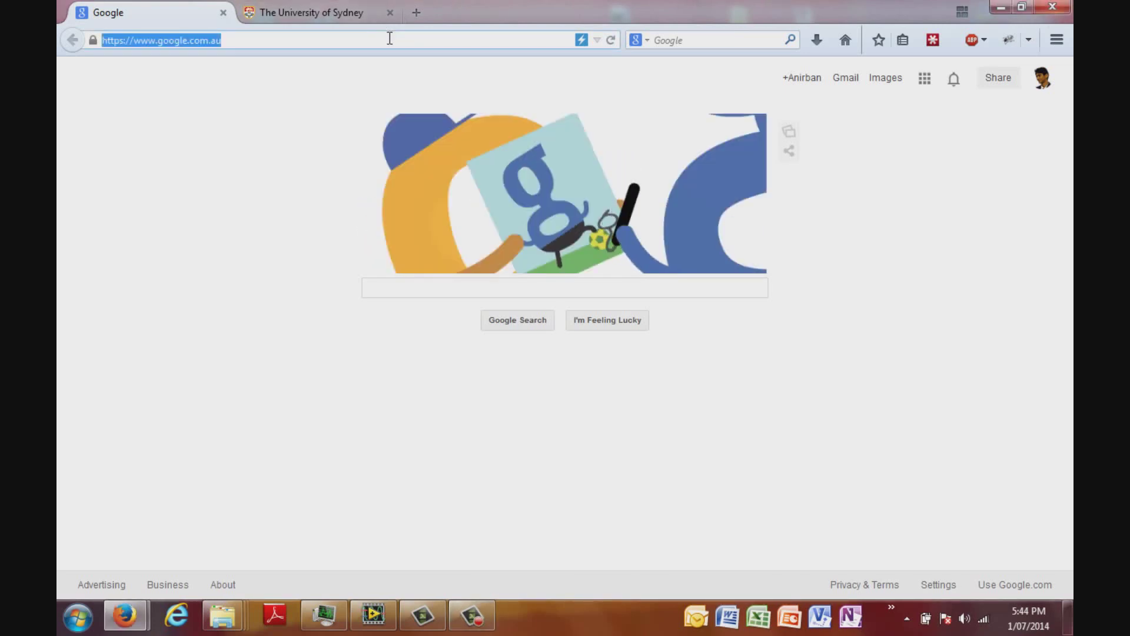
pyautogui.write('172.22.11.2/')
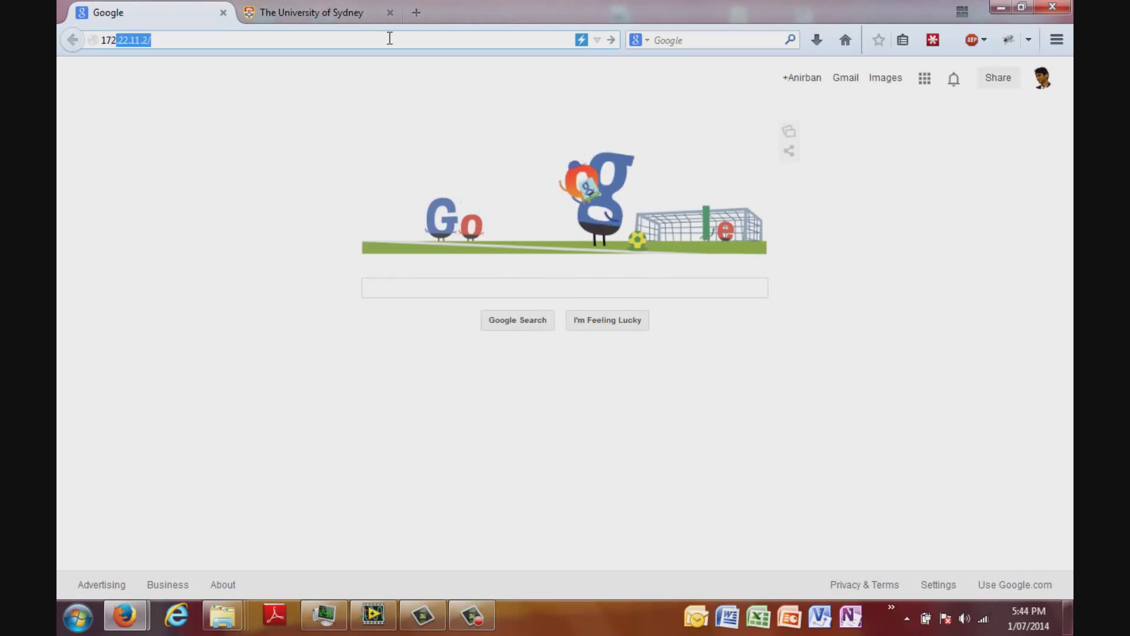
pyautogui.press('Return')
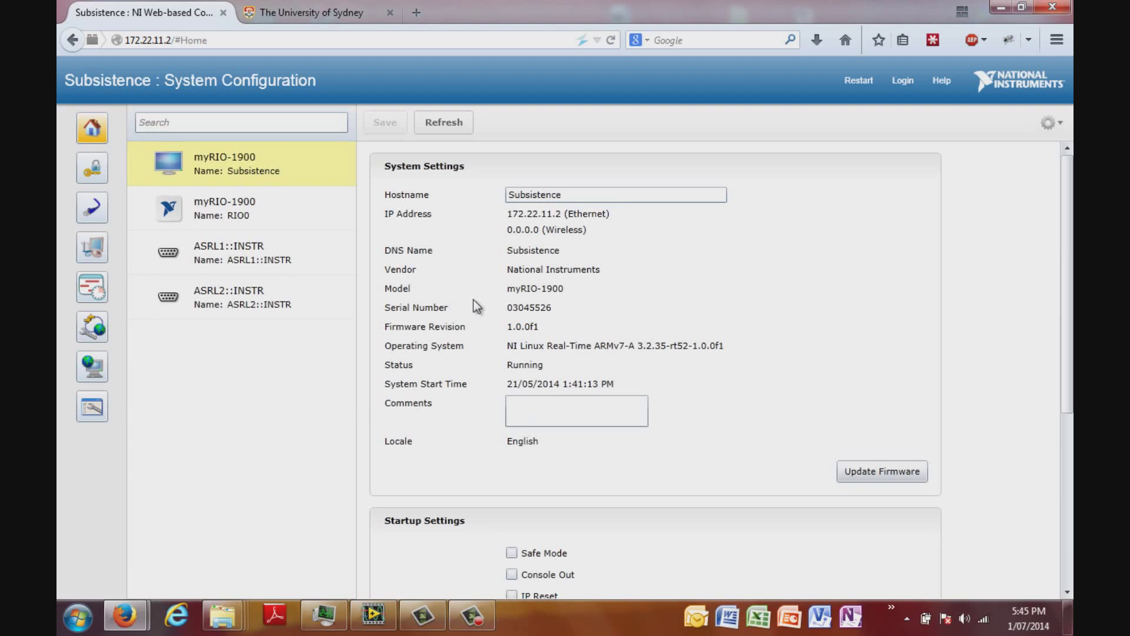
# Step: In Network Configuration, set the myRIO's wireless network to myRIO and save the settings
pyautogui.click(100, 206)
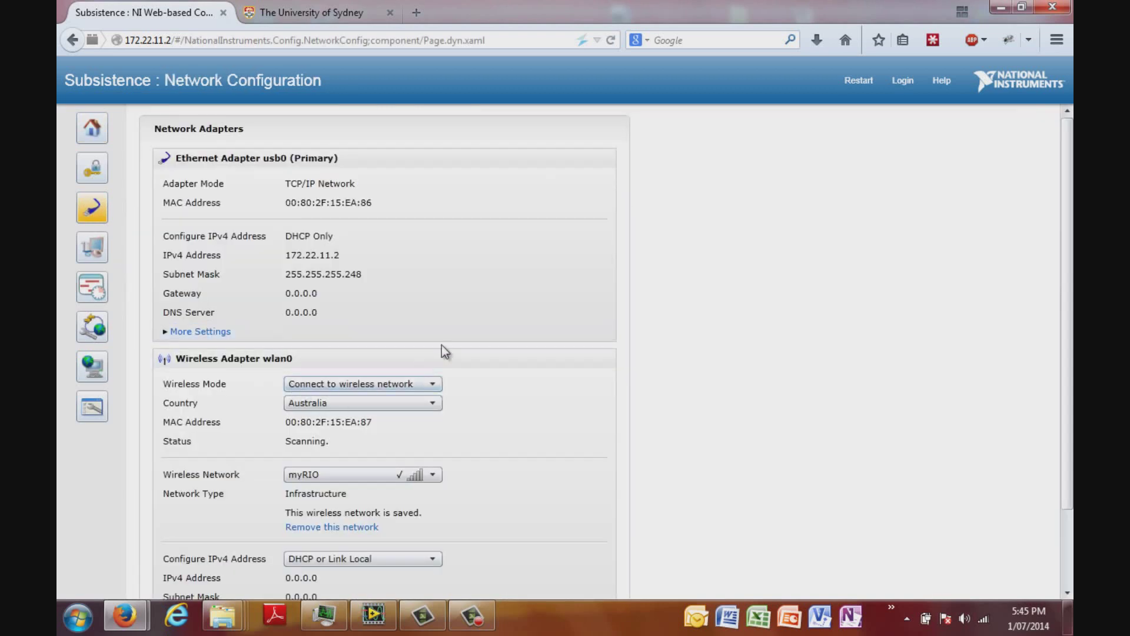
pyautogui.scroll(-3, 477, 293)
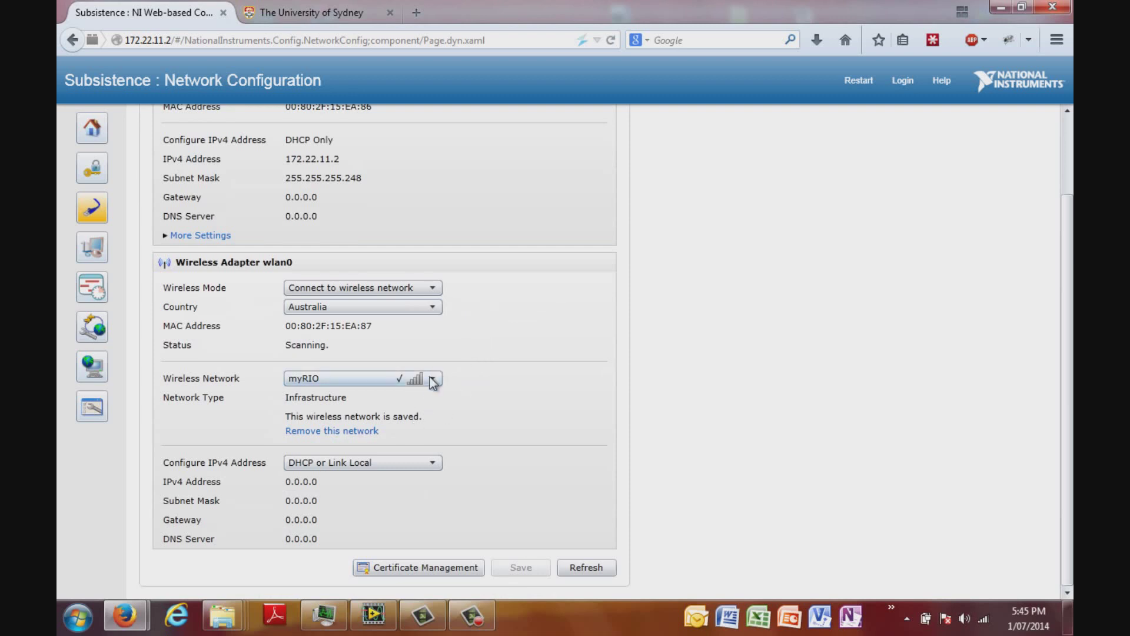
pyautogui.click(320, 379)
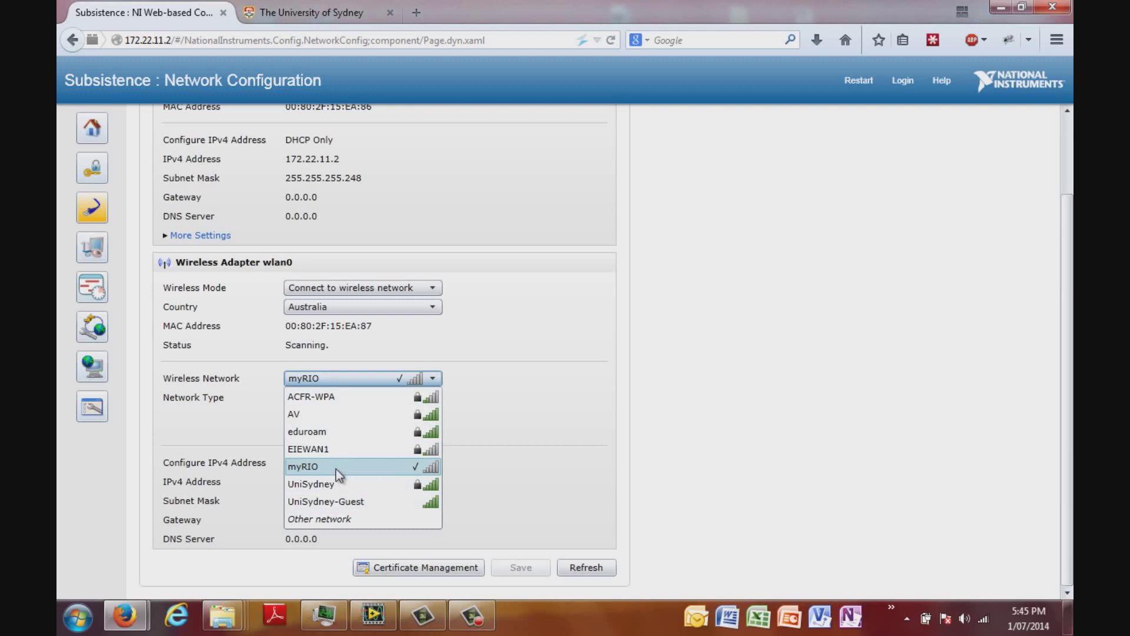
pyautogui.click(335, 468)
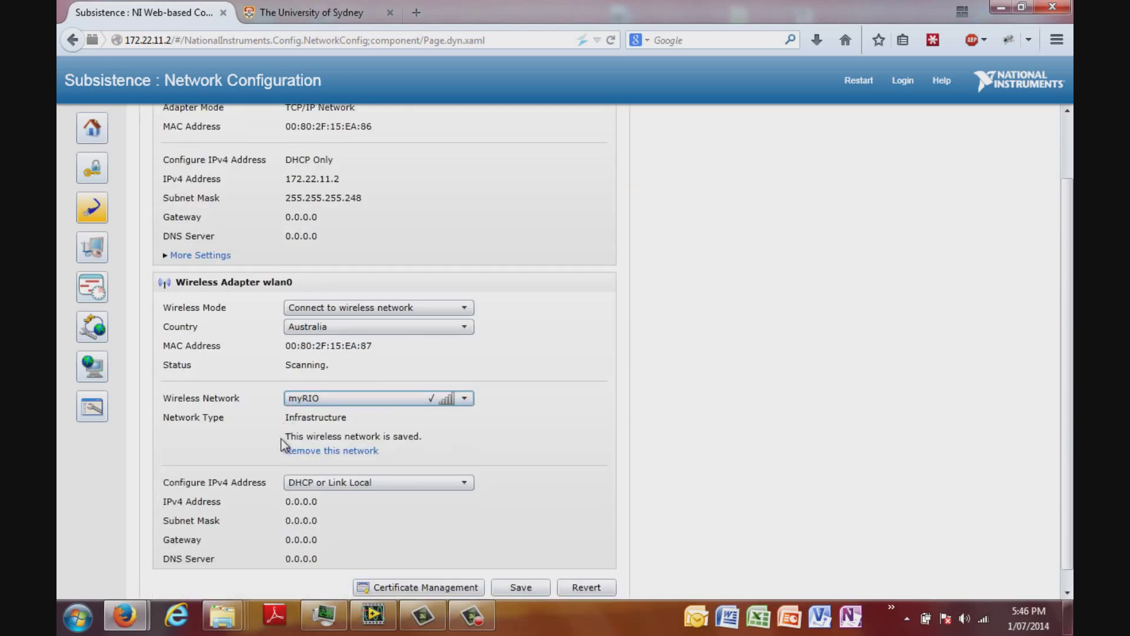
pyautogui.scroll(-1, 479, 536)
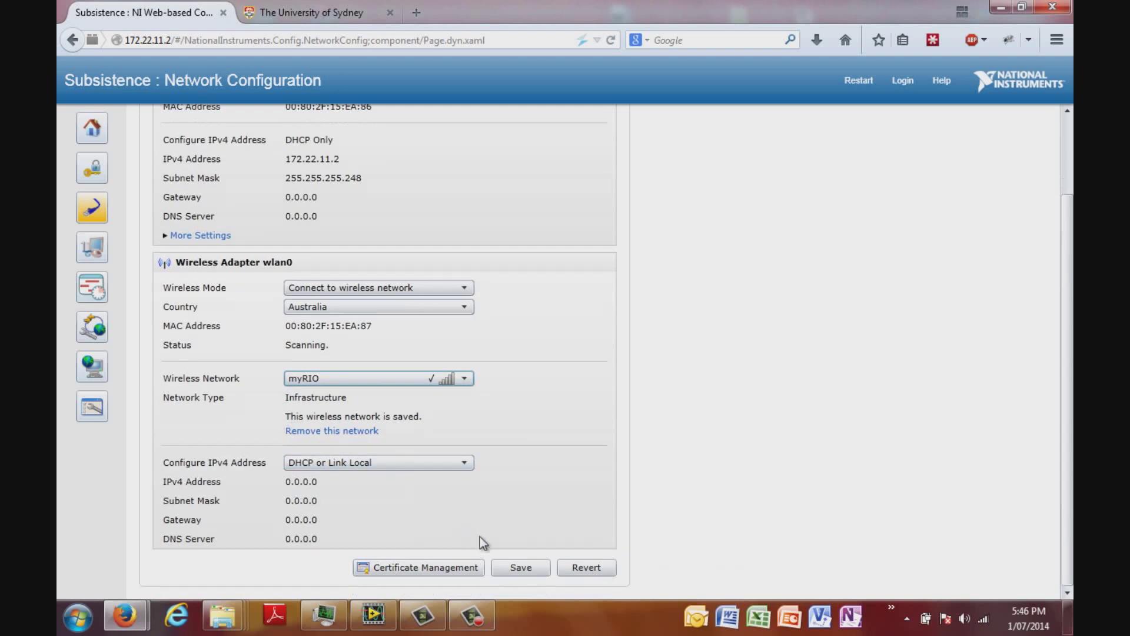
pyautogui.click(497, 566)
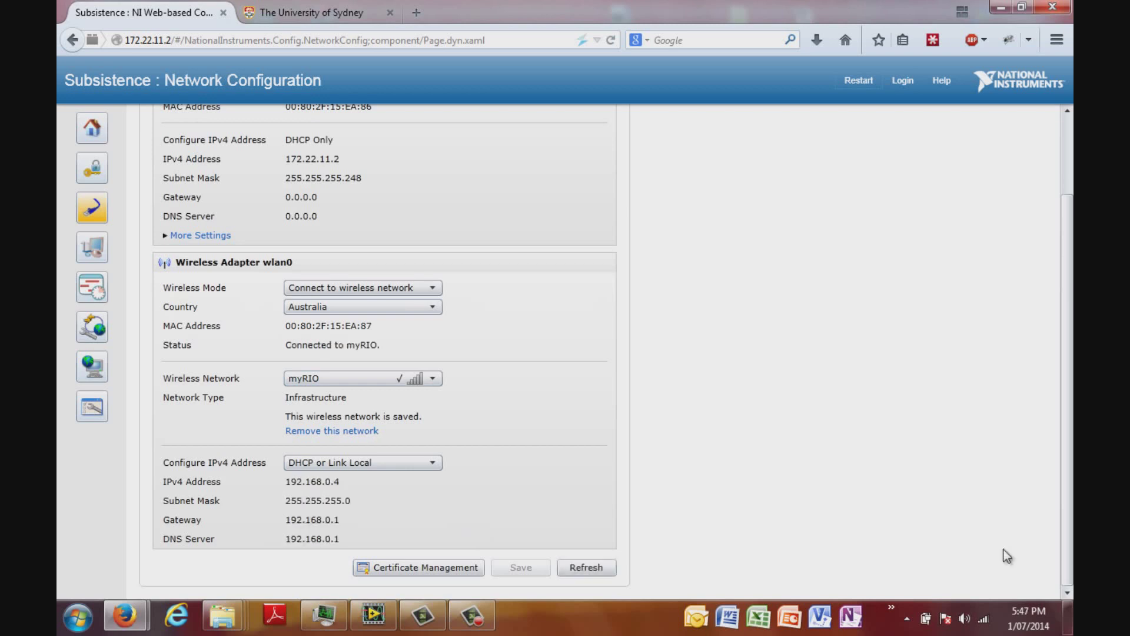
# Step: Launch Measurement & Automation Explorer by searching 'max' from the Start menu
pyautogui.press('super')
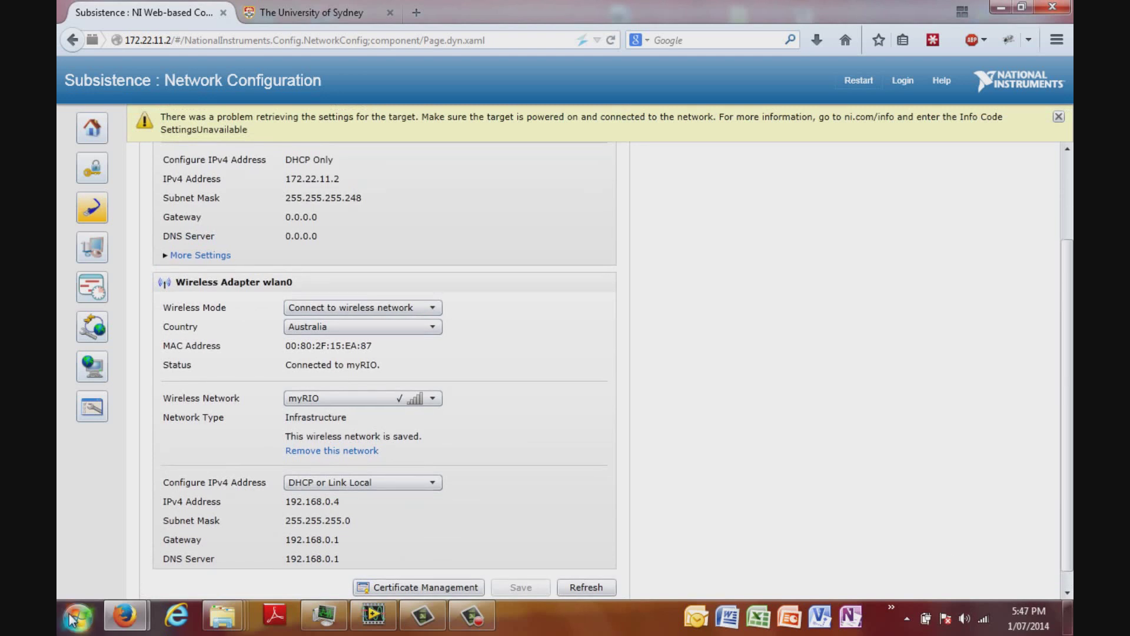
pyautogui.write('max')
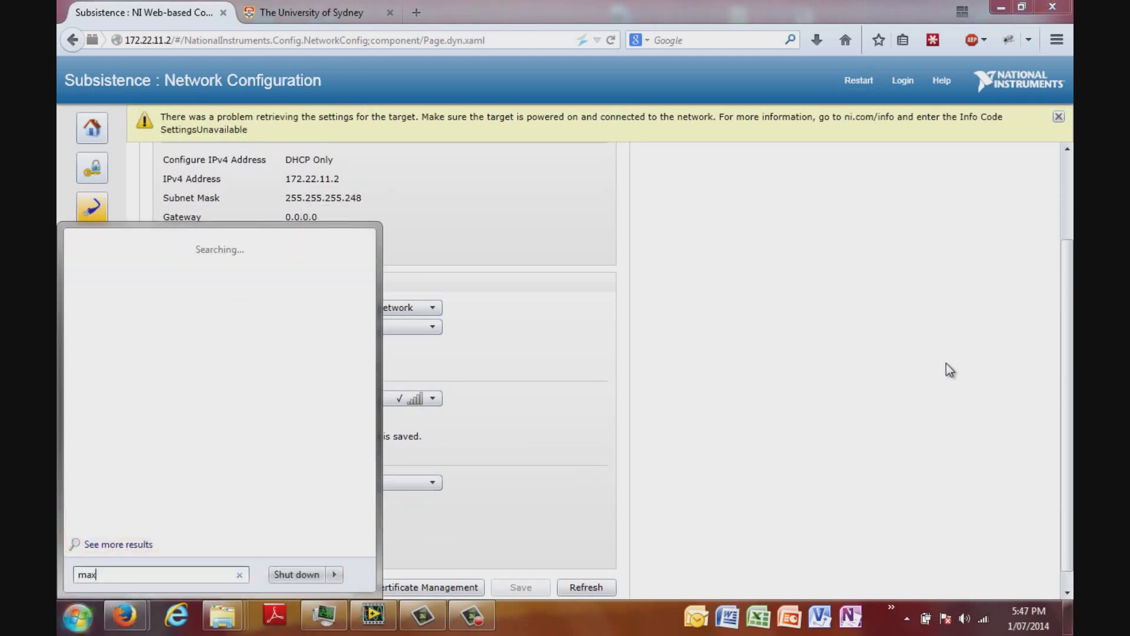
pyautogui.press('Return')
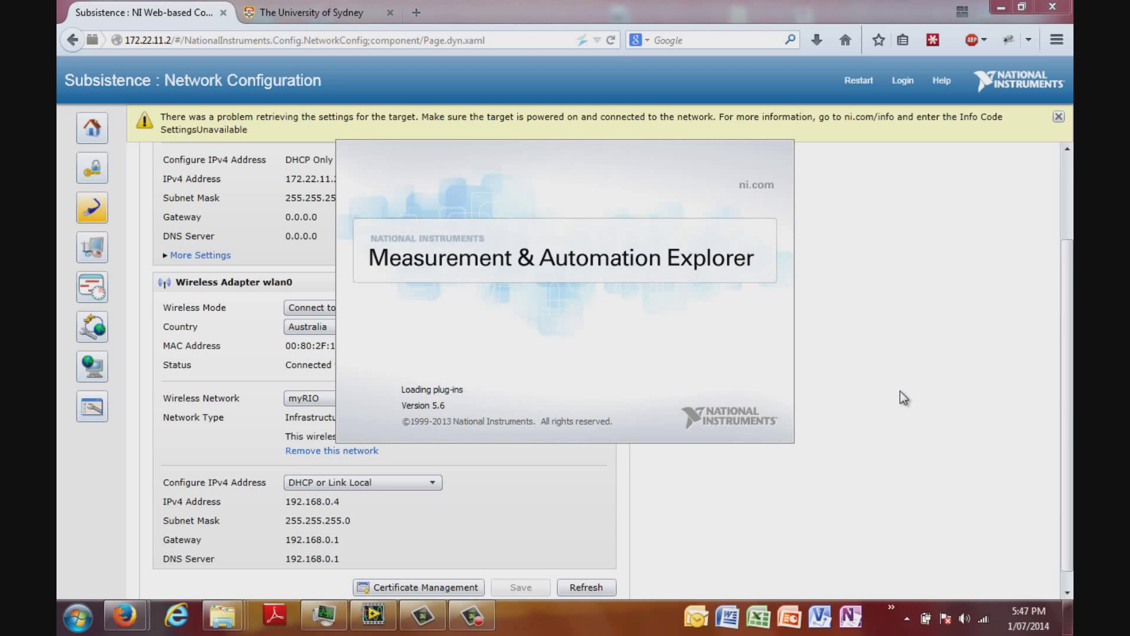
pyautogui.click(472, 616)
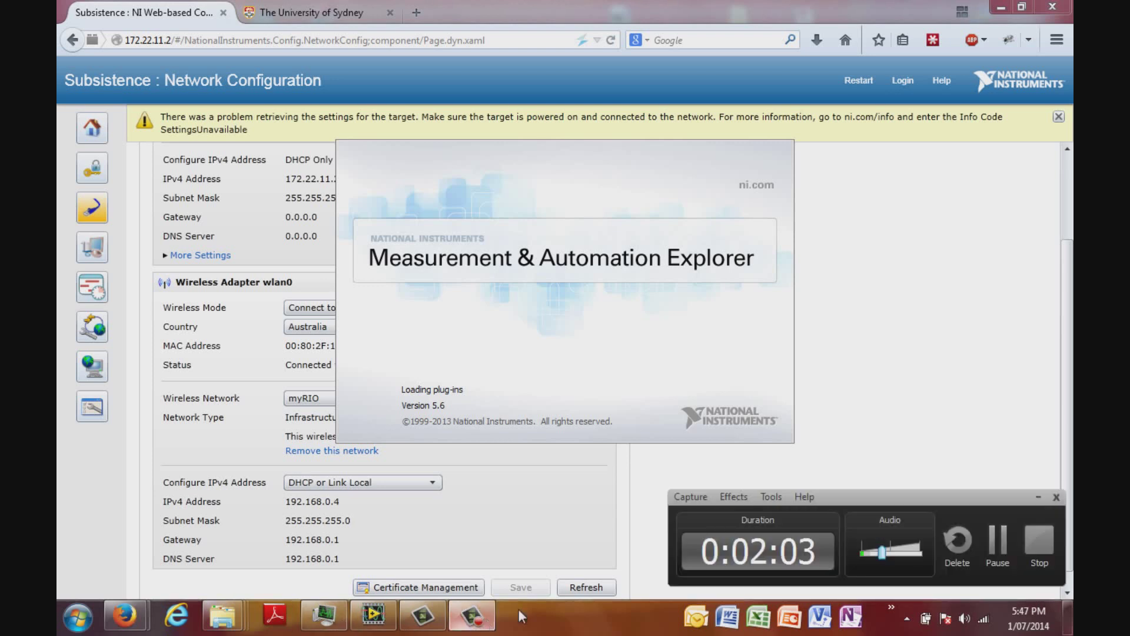
pyautogui.click(995, 539)
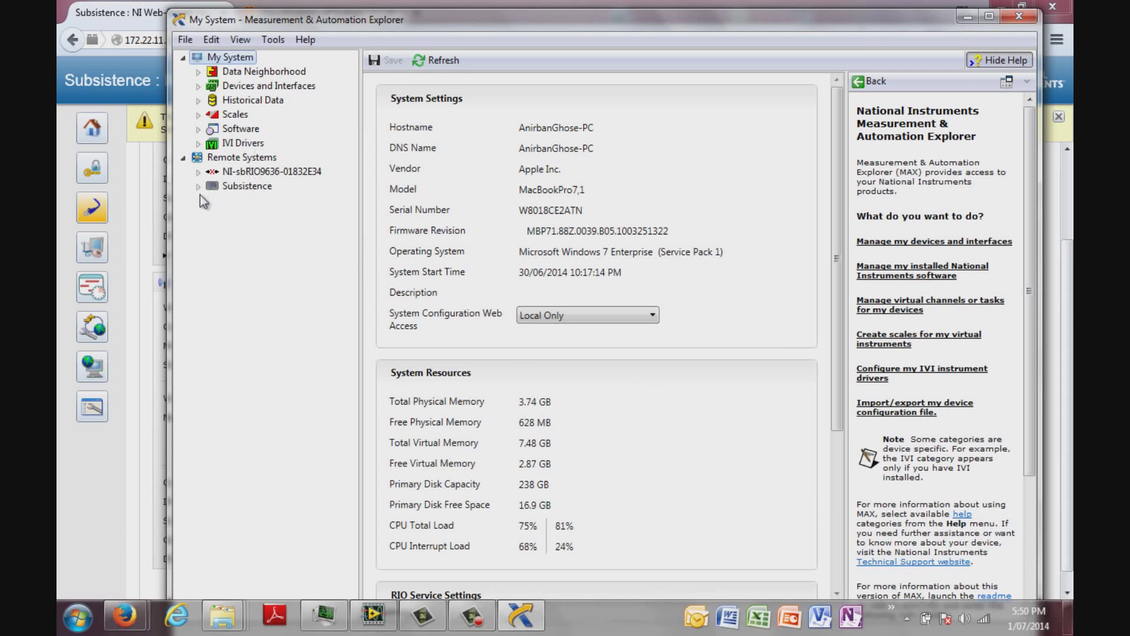
# Step: Show Subsistence's network settings and select the wlan0 IPv4 address 192.168.0.4
pyautogui.click(228, 186)
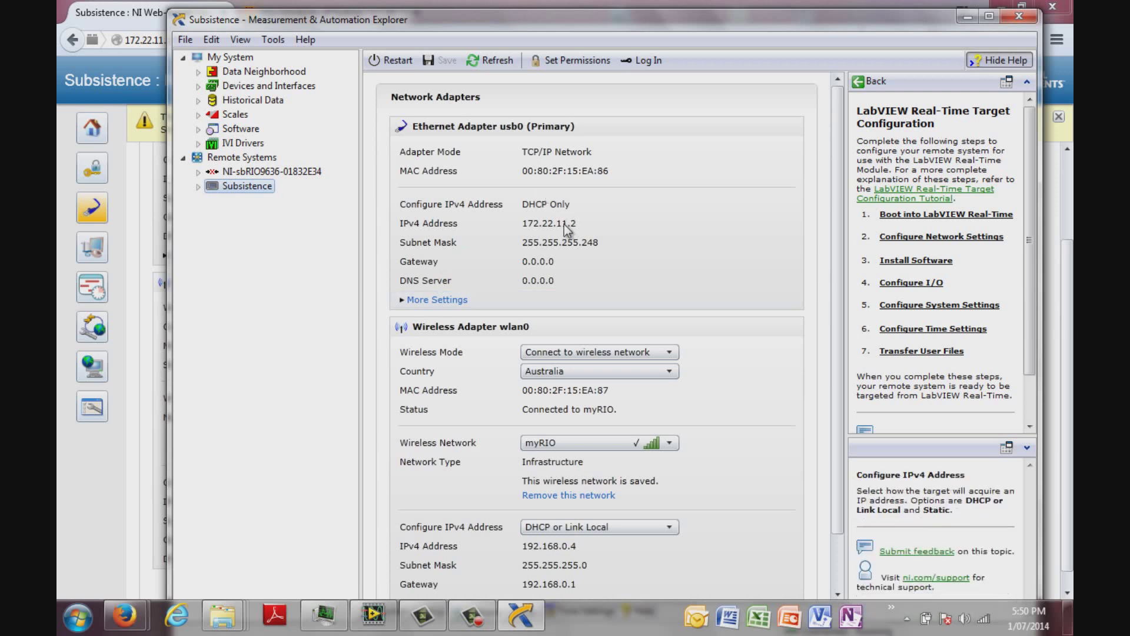
pyautogui.scroll(-1, 621, 271)
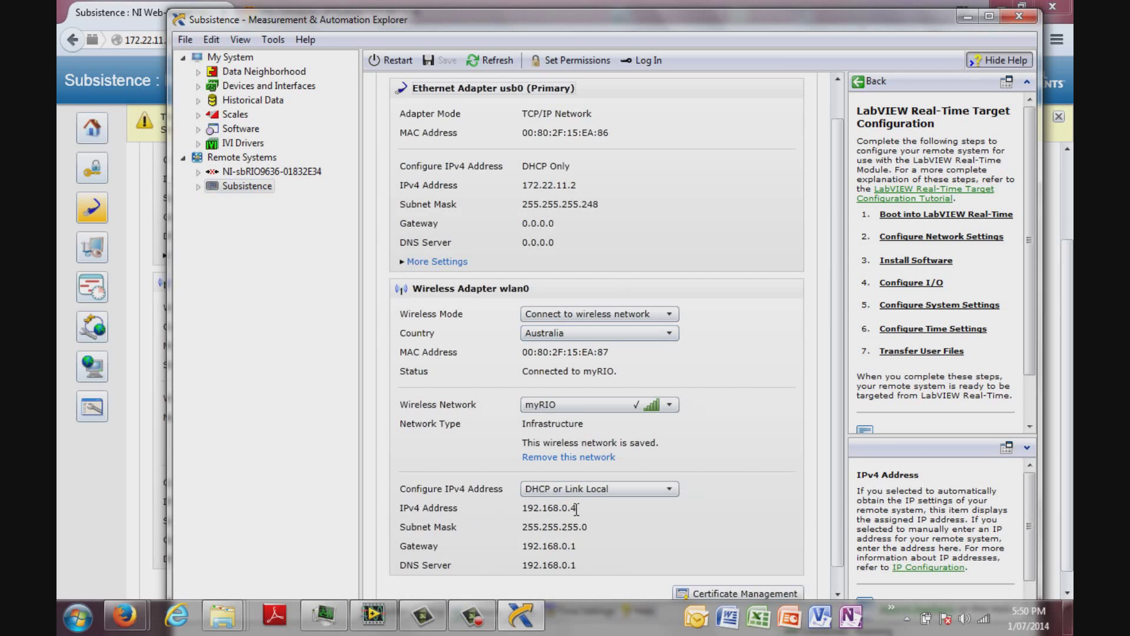
pyautogui.doubleClick(528, 507)
pyautogui.moveTo(550, 508); pyautogui.dragTo(582, 508)
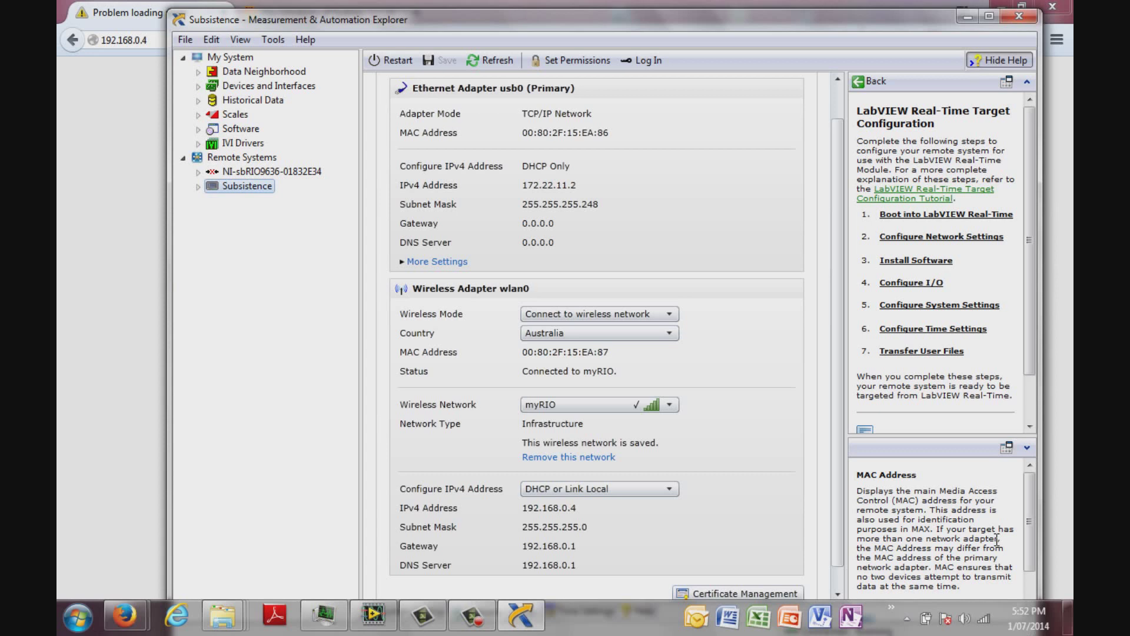
# Step: Connect the computer to the myRIO Wi-Fi network
pyautogui.click(988, 616)
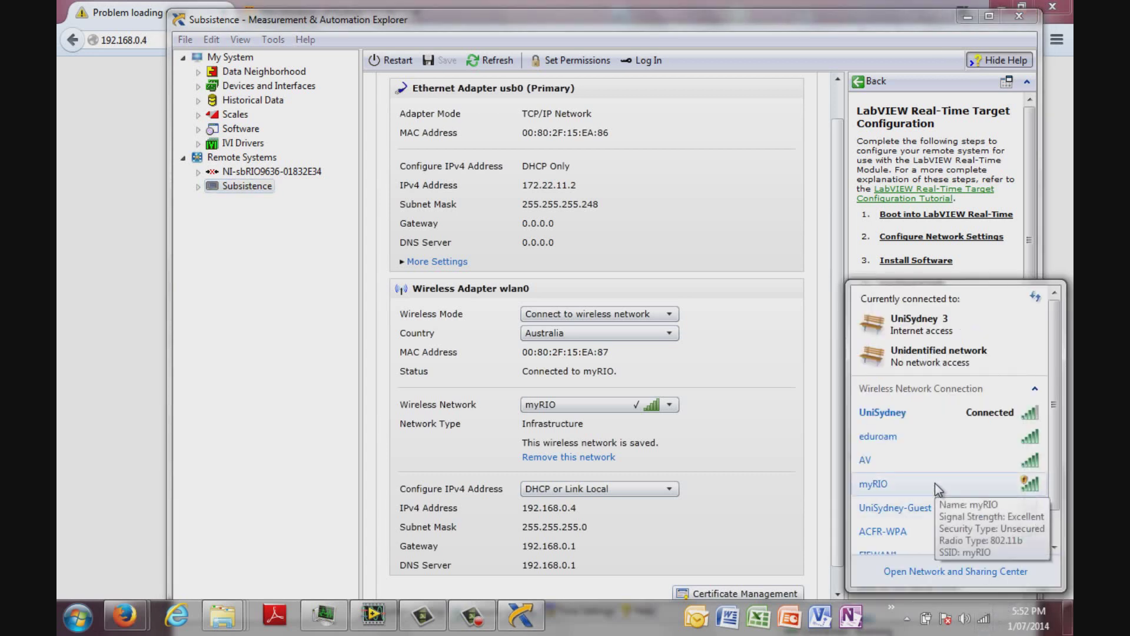
pyautogui.click(935, 482)
pyautogui.click(1023, 542)
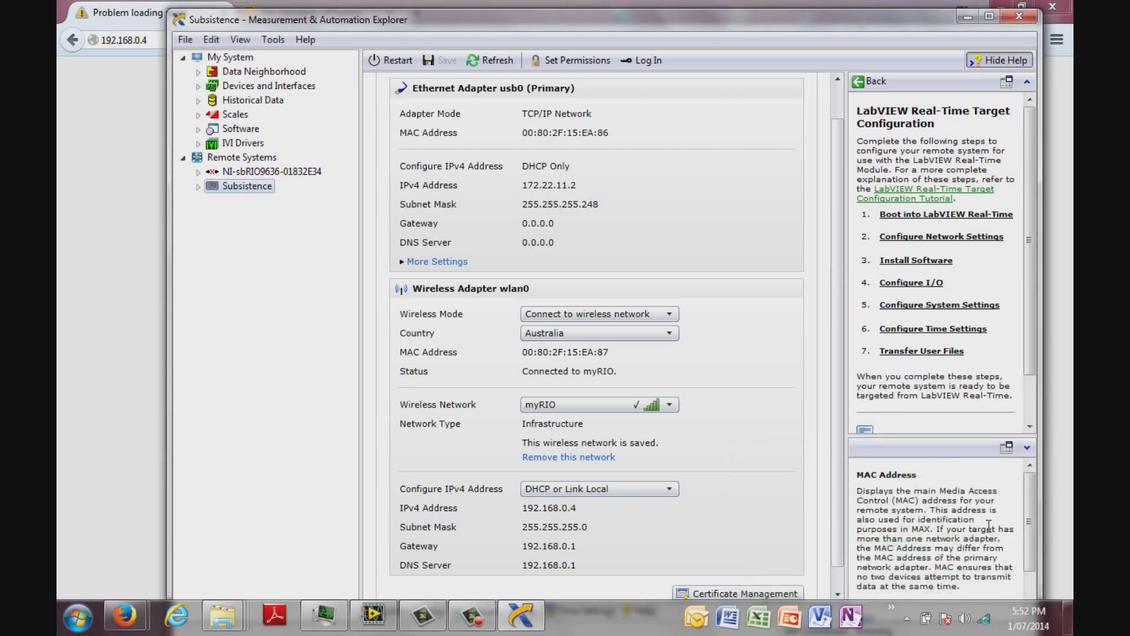
# Step: Reload the myRIO's configuration page at 192.168.0.4 in Firefox
pyautogui.click(135, 102)
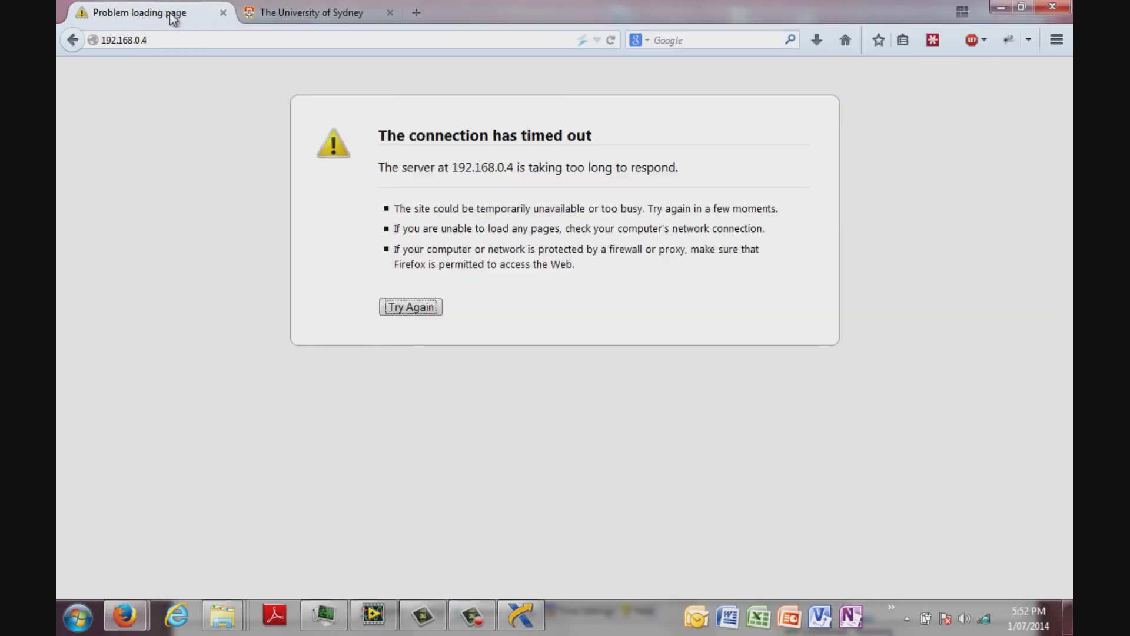
pyautogui.click(179, 38)
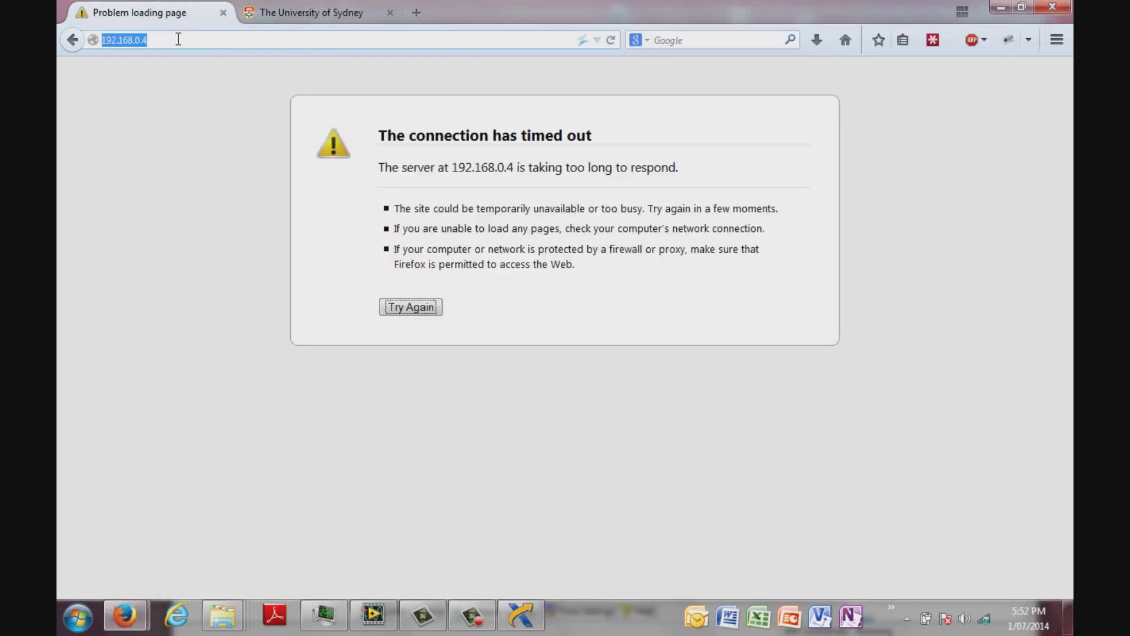
pyautogui.click(179, 38)
pyautogui.press('Return')
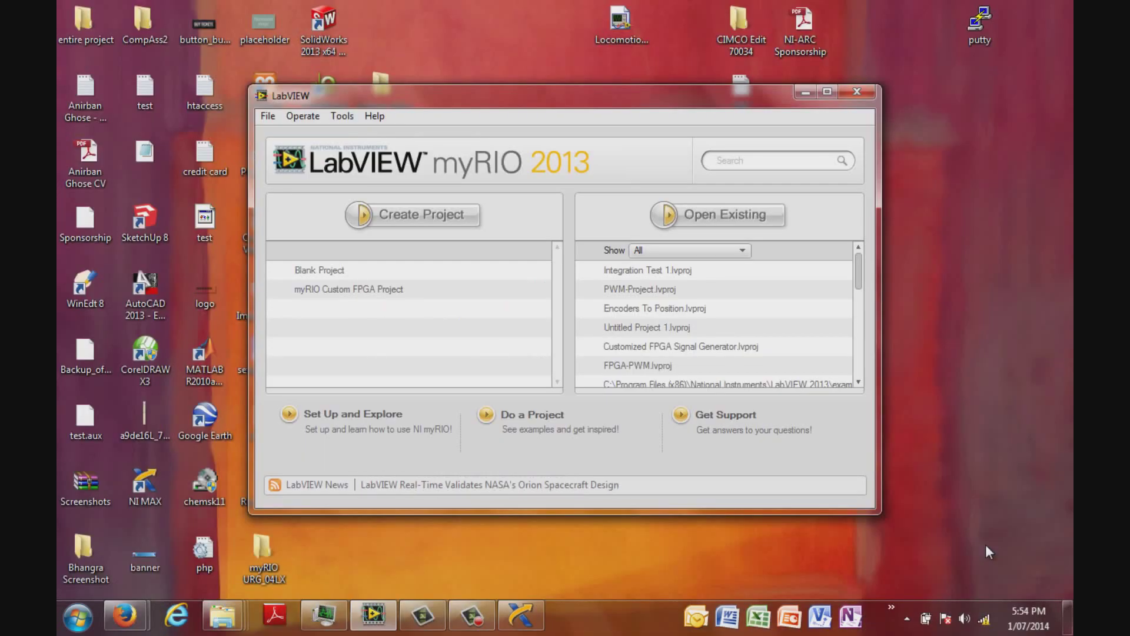
# Step: Create a new myRIO project from the File menu
pyautogui.click(266, 116)
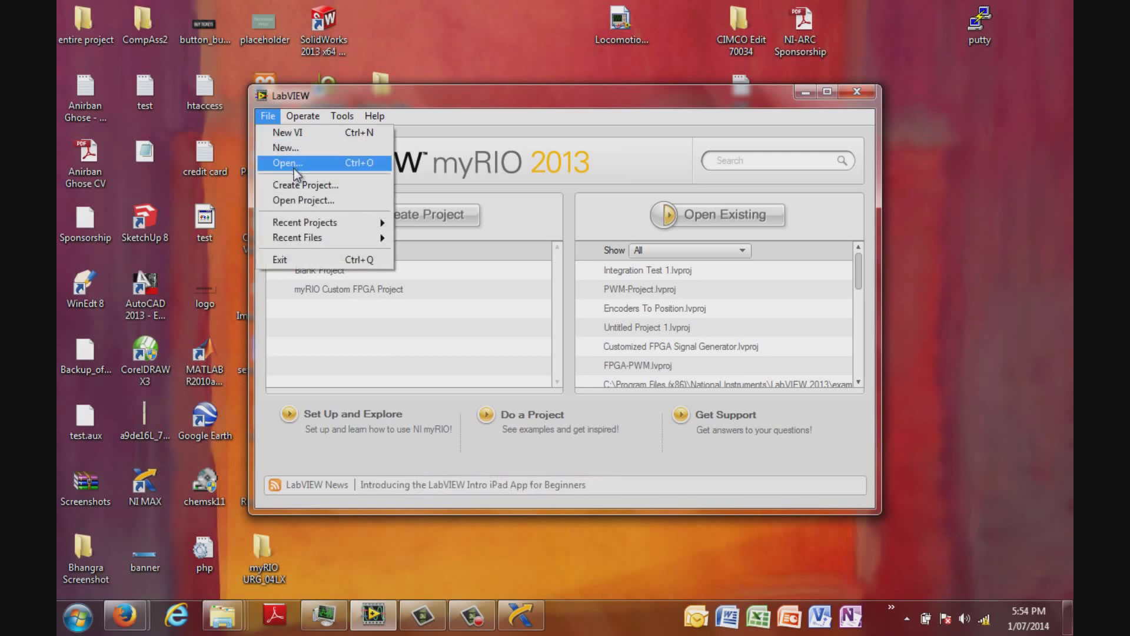
pyautogui.click(302, 185)
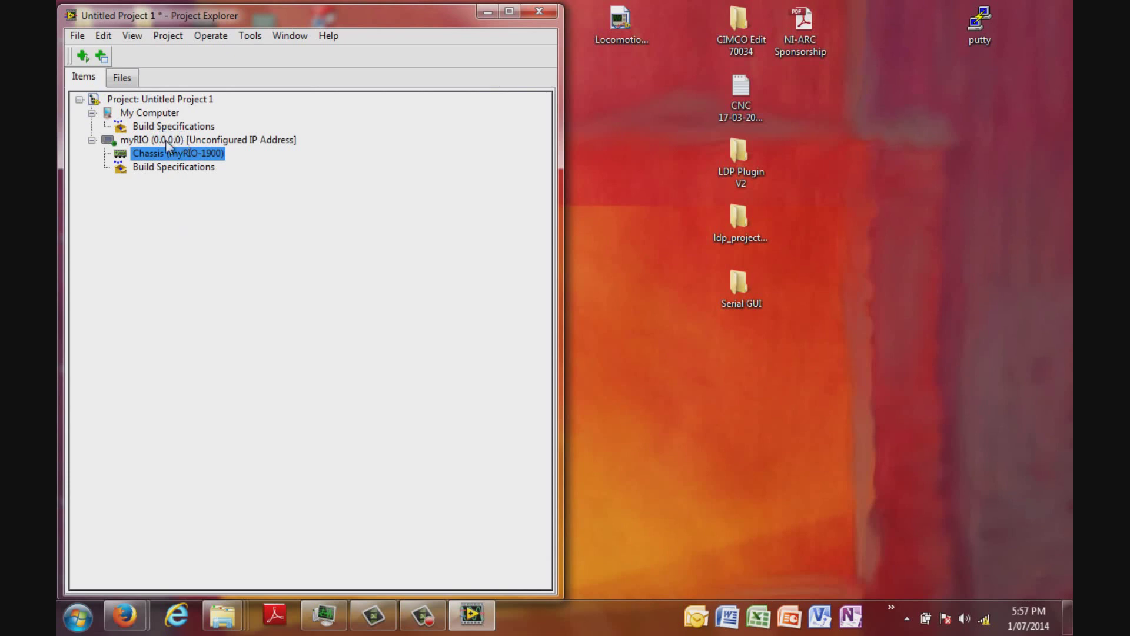
# Step: Change the myRIO target's IP address from 0.0.0.0 to 192.168.0.4 and connect to it
pyautogui.rightClick(168, 141)
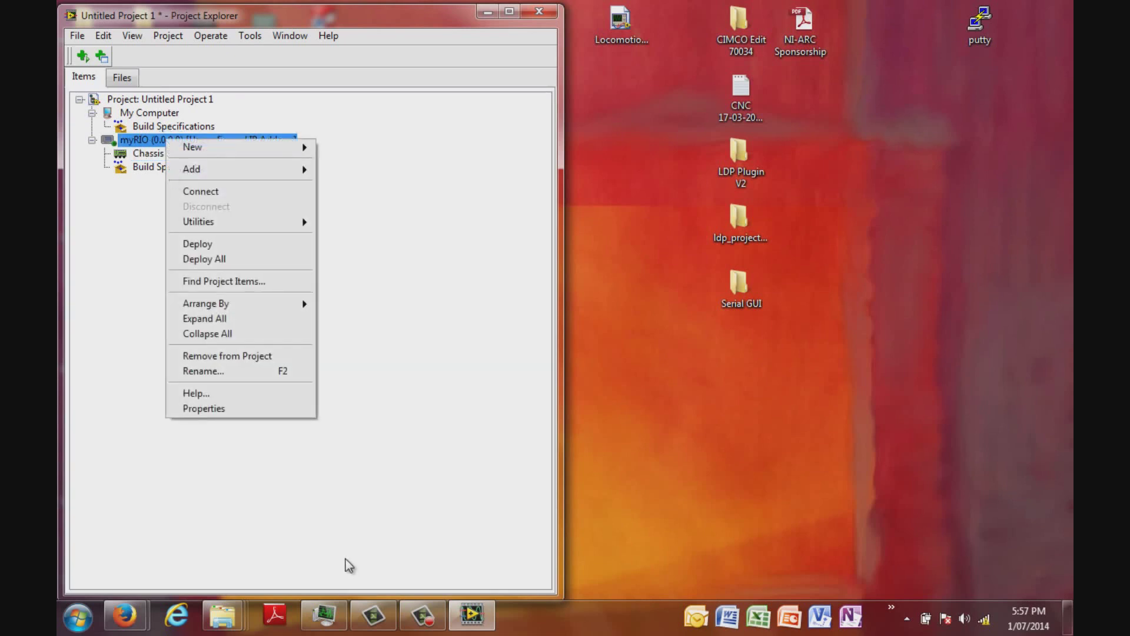
pyautogui.click(244, 409)
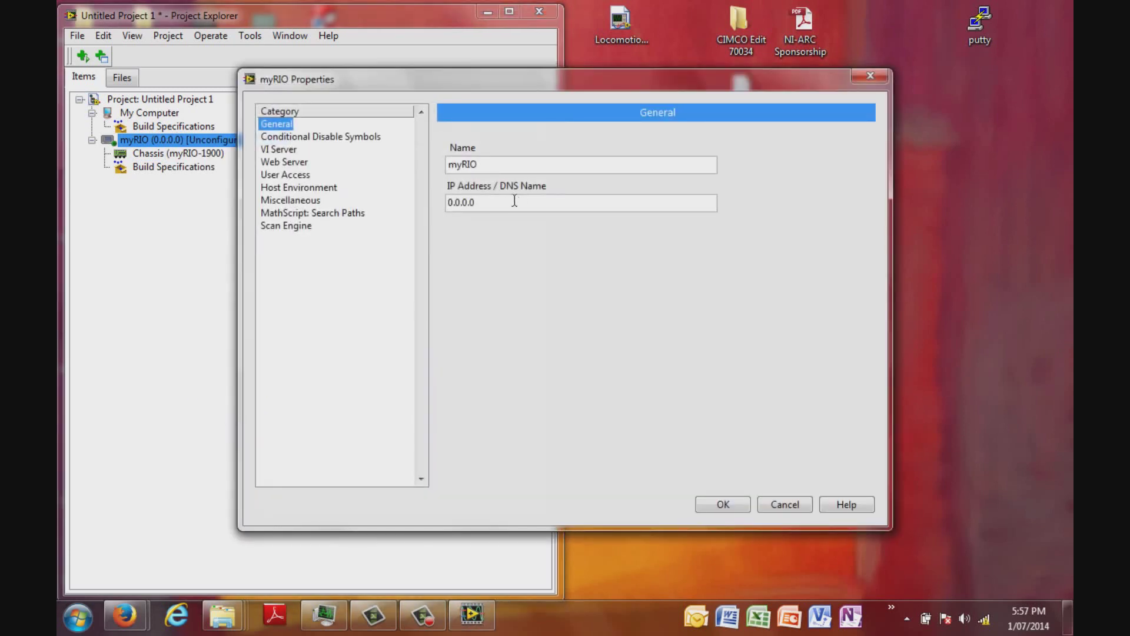
pyautogui.moveTo(514, 200); pyautogui.dragTo(396, 202)
pyautogui.write('192.168.0.4')
pyautogui.click(723, 504)
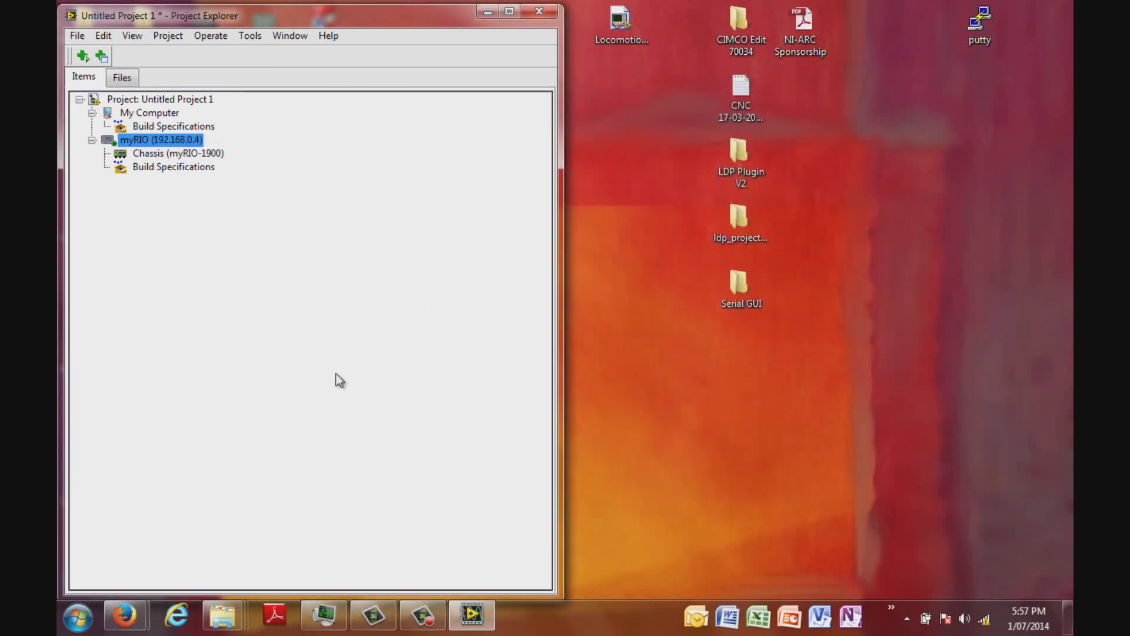
pyautogui.rightClick(197, 141)
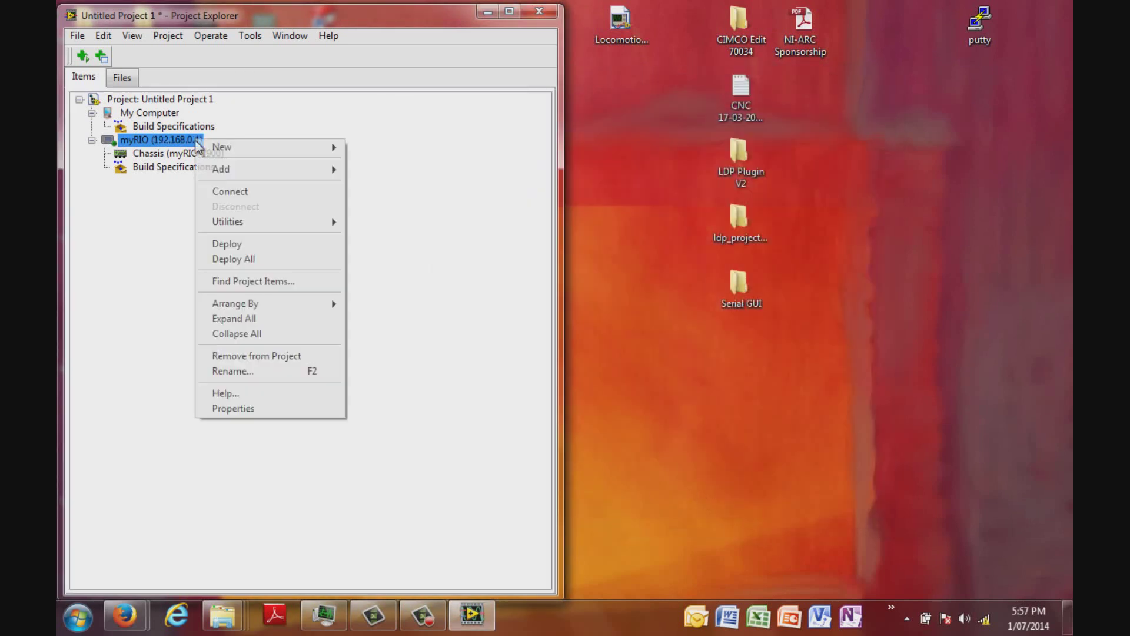
pyautogui.click(231, 193)
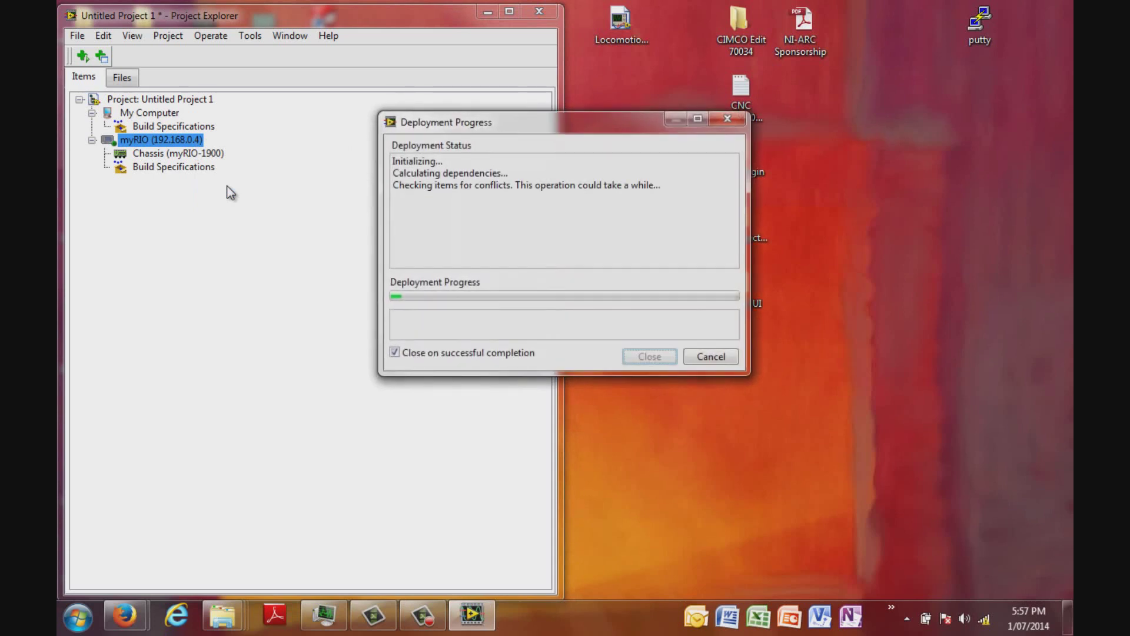